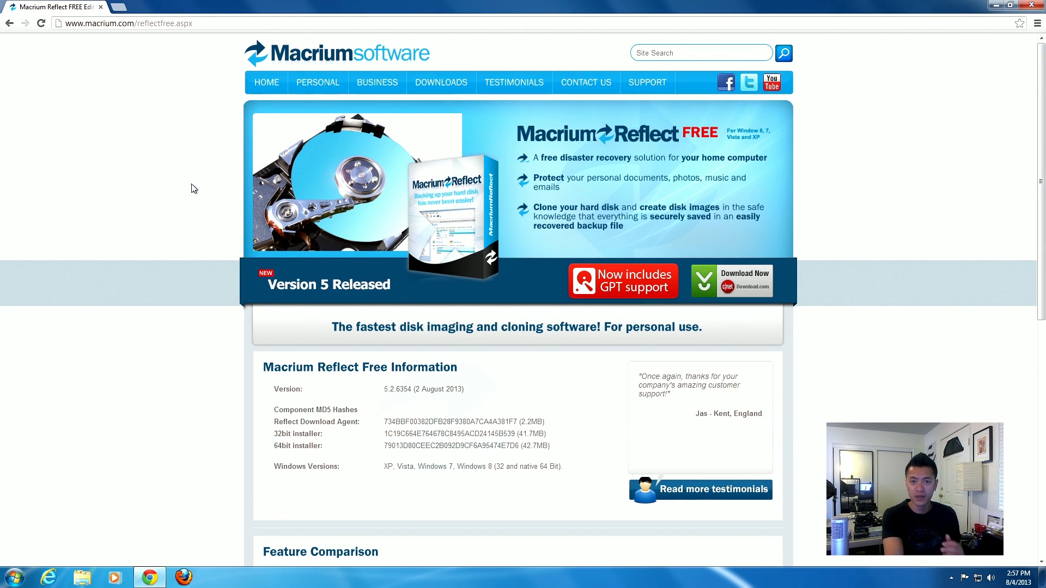
# Step: Download the free edition's agent, reflectdl.exe, through download.com's Download Now buttons
pyautogui.scroll(-8, 193, 191)
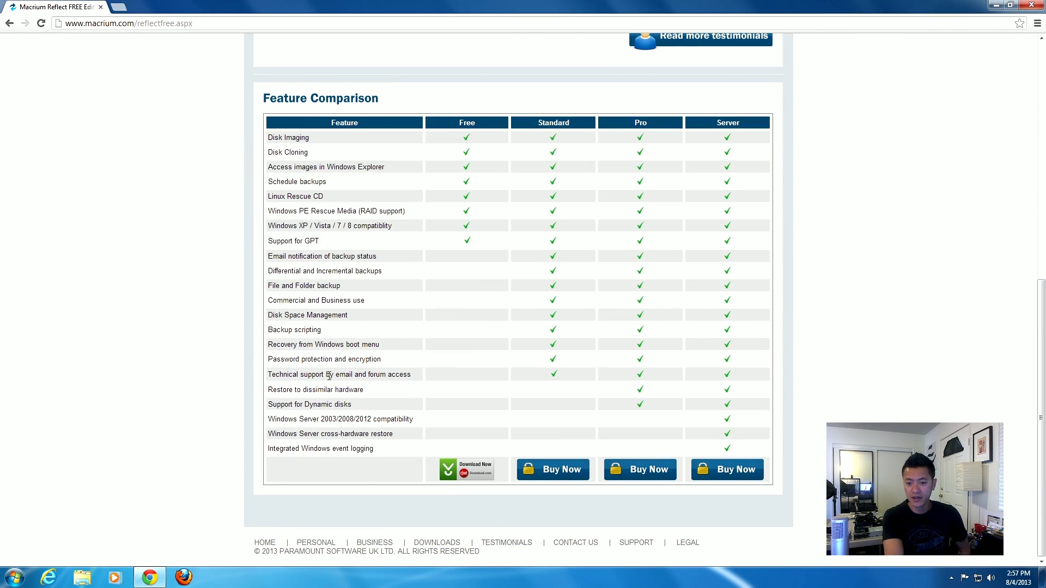
pyautogui.click(473, 471)
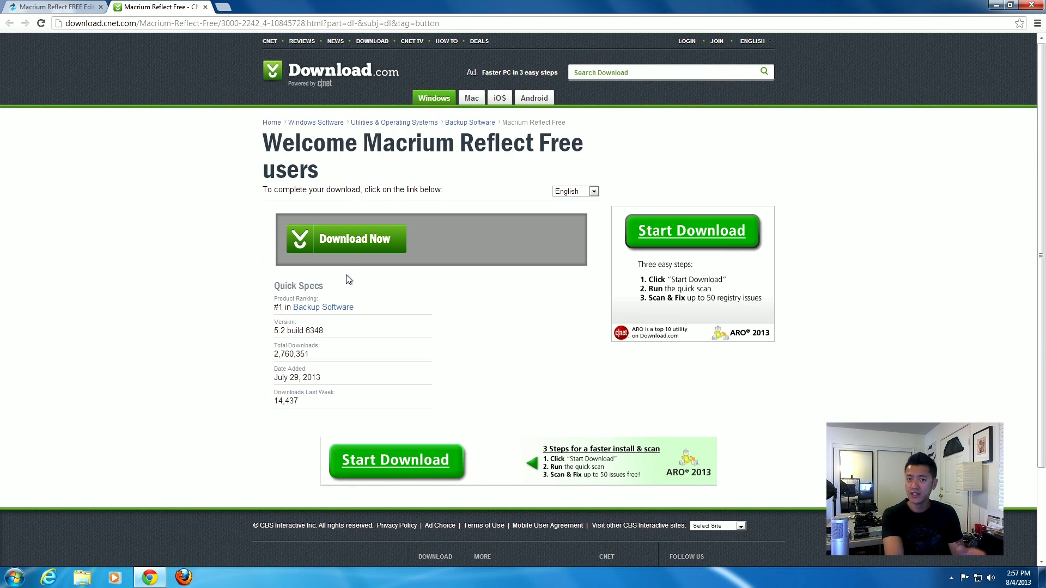
pyautogui.click(337, 243)
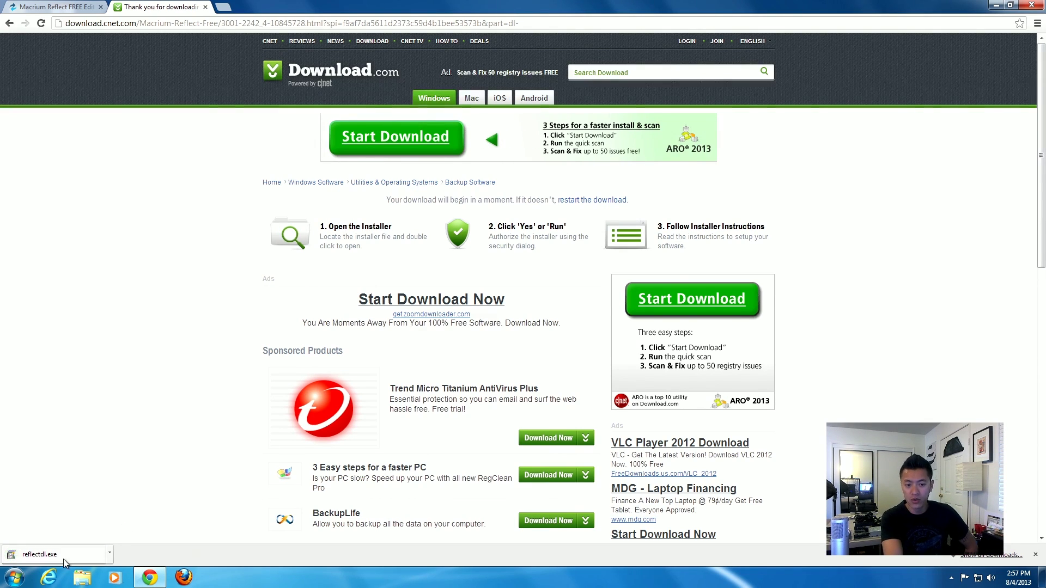
# Step: Run reflectdl.exe, have the agent fetch the 42.7 MB free installer, and start its extraction
pyautogui.click(47, 560)
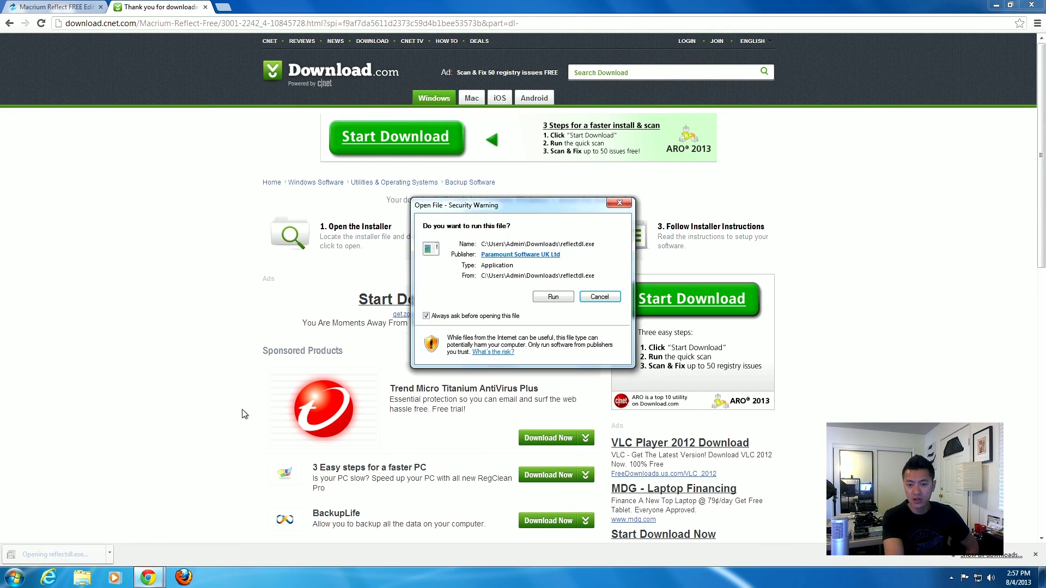
pyautogui.click(551, 298)
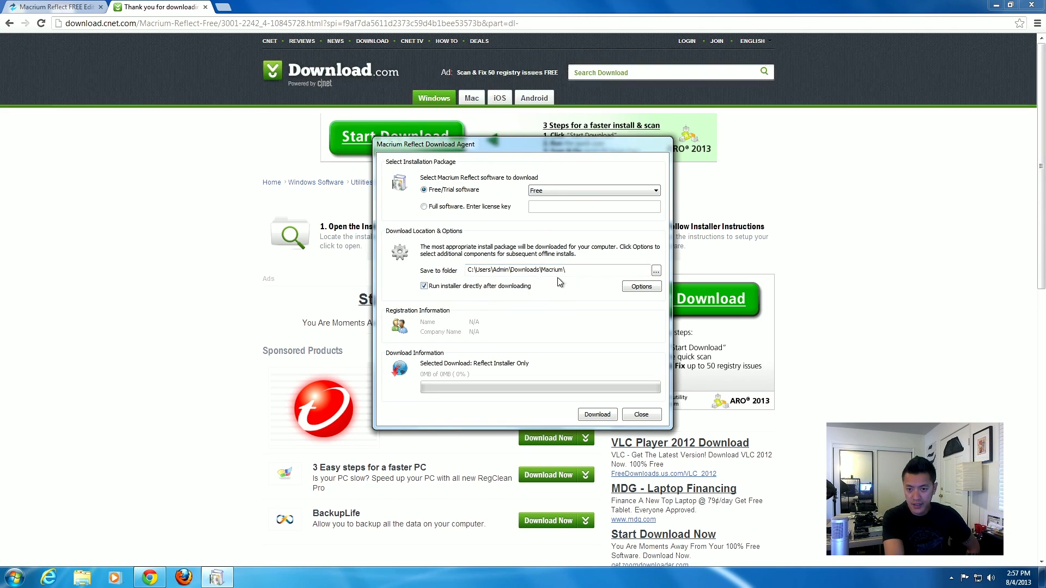
pyautogui.click(598, 415)
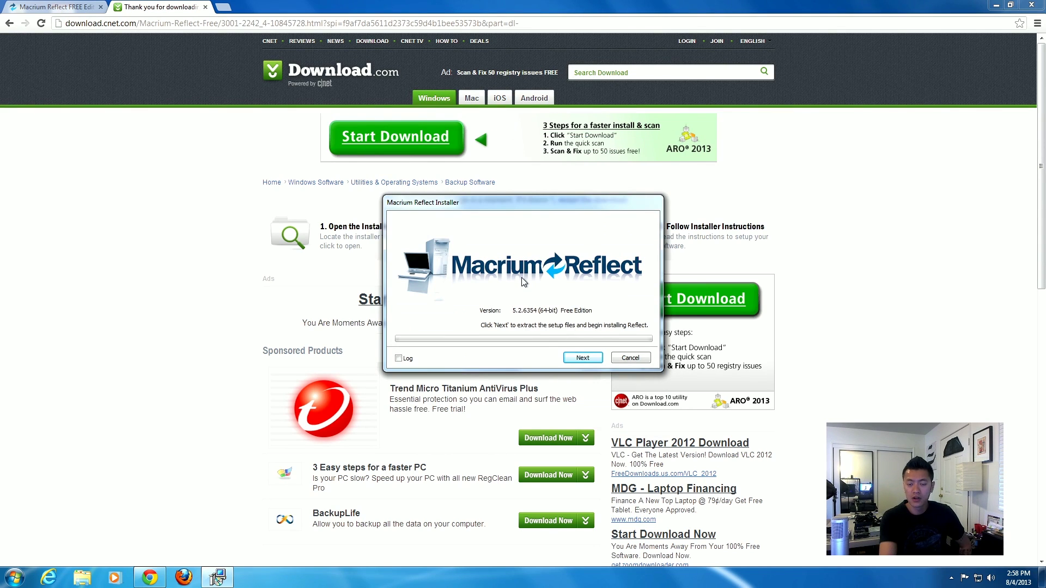
pyautogui.click(580, 360)
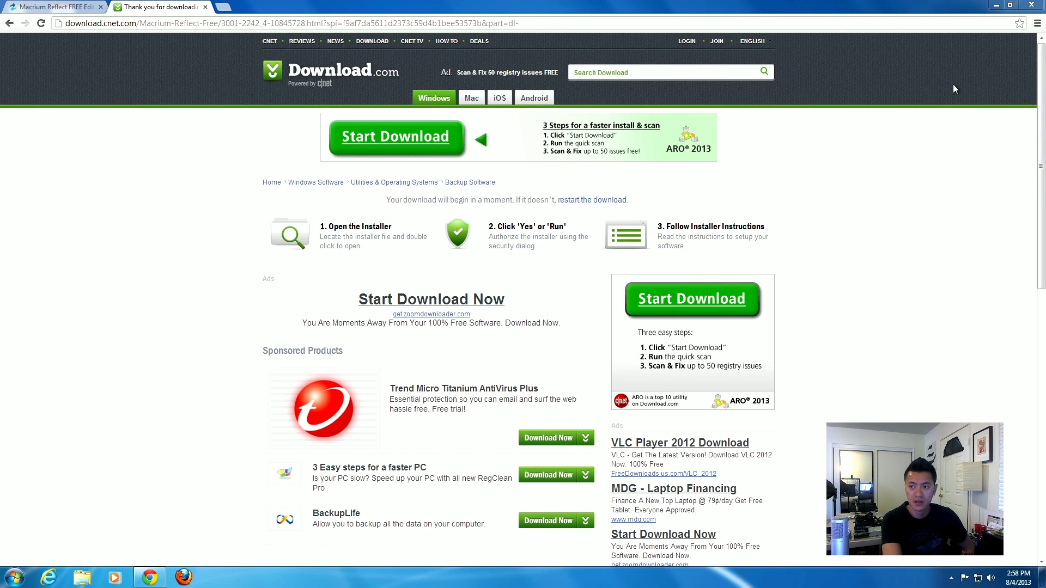
# Step: Install Reflect Free v5.2.6354 64-bit with default features, accepting the licence and declining registration
pyautogui.press('super+m')
pyautogui.click(592, 375)
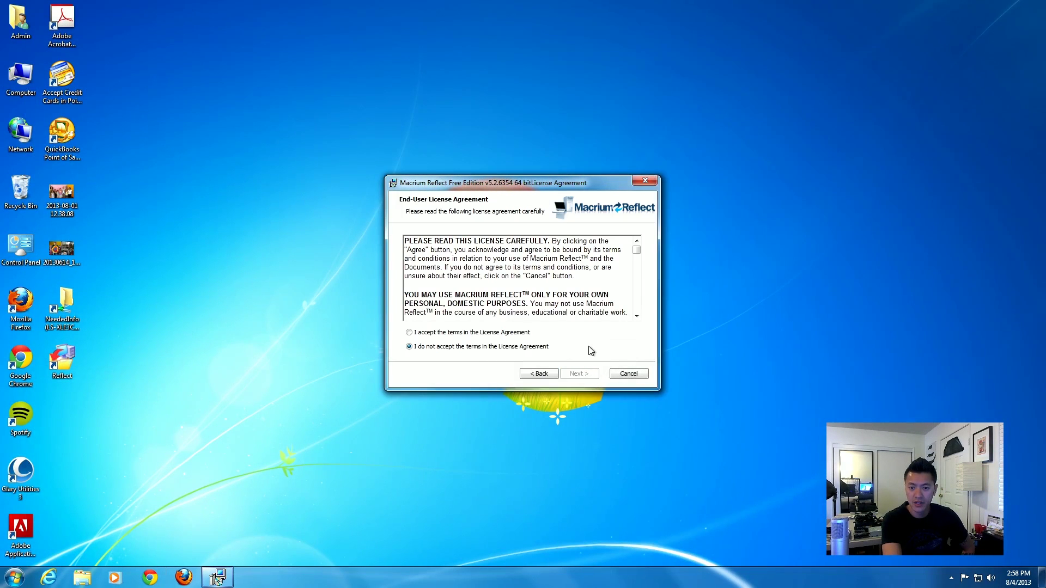
pyautogui.click(463, 333)
pyautogui.click(570, 375)
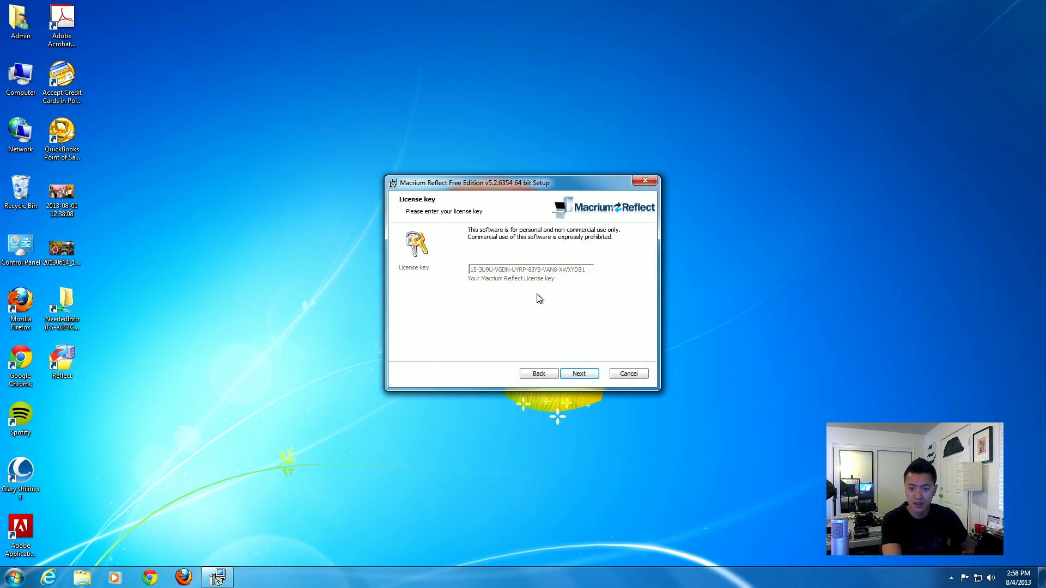
pyautogui.click(577, 377)
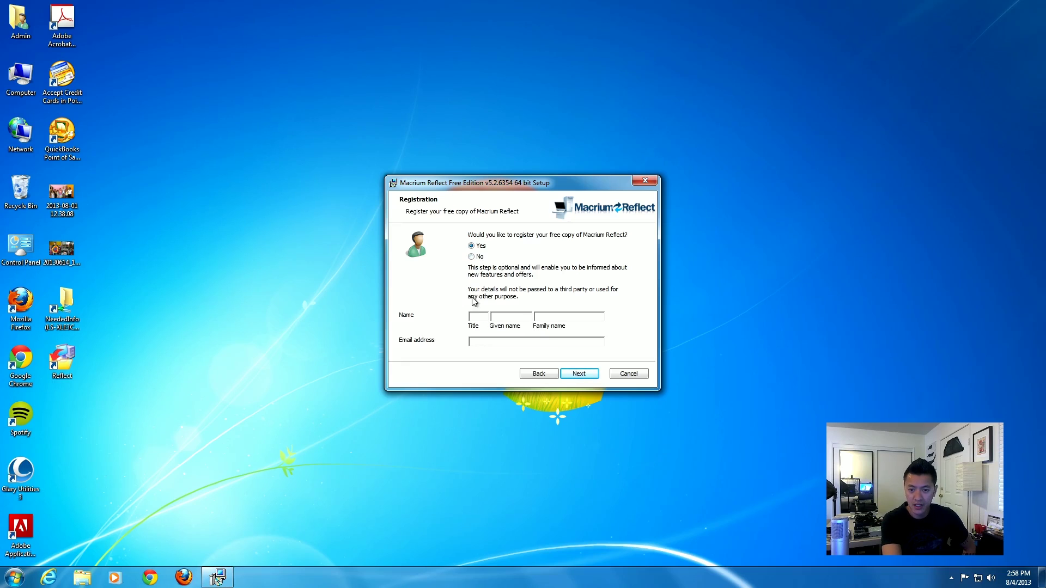
pyautogui.click(473, 257)
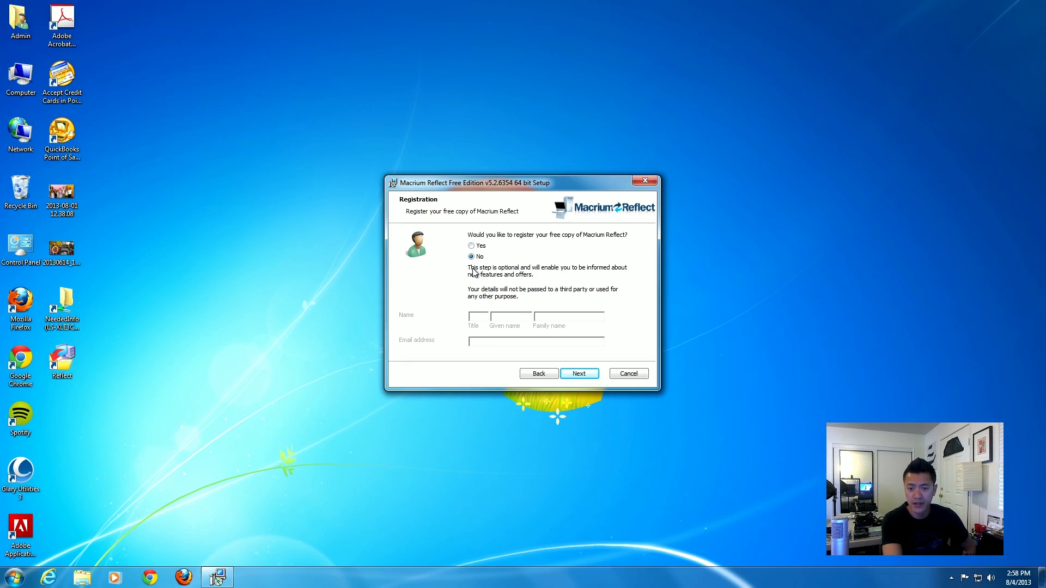
pyautogui.click(566, 374)
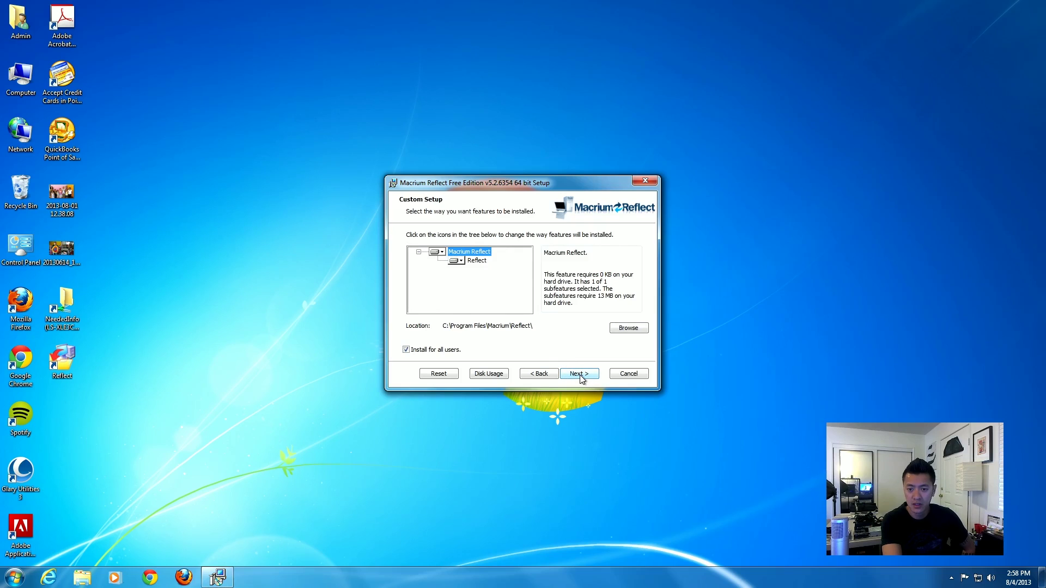
pyautogui.click(580, 375)
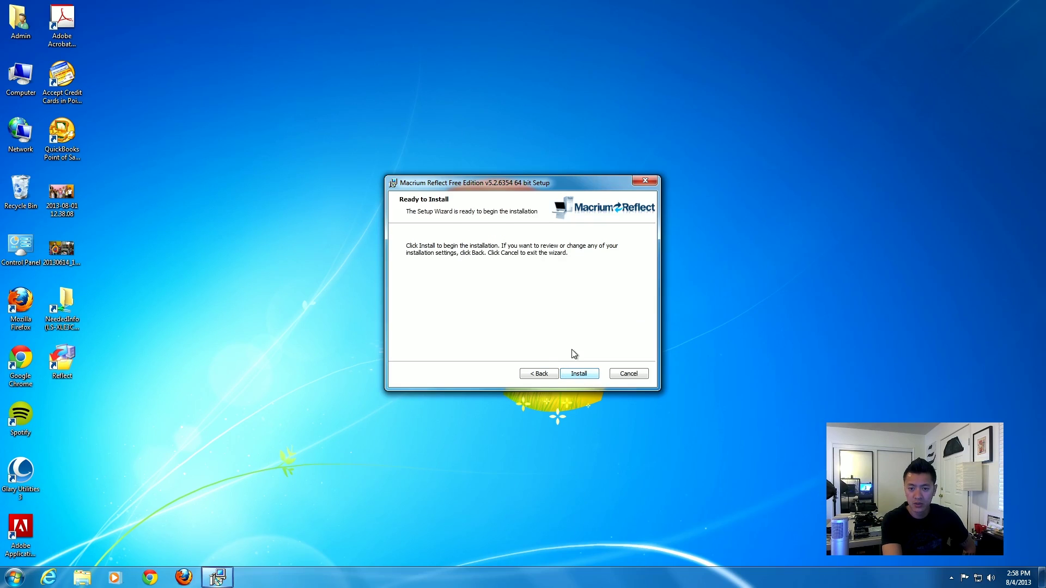
pyautogui.click(579, 375)
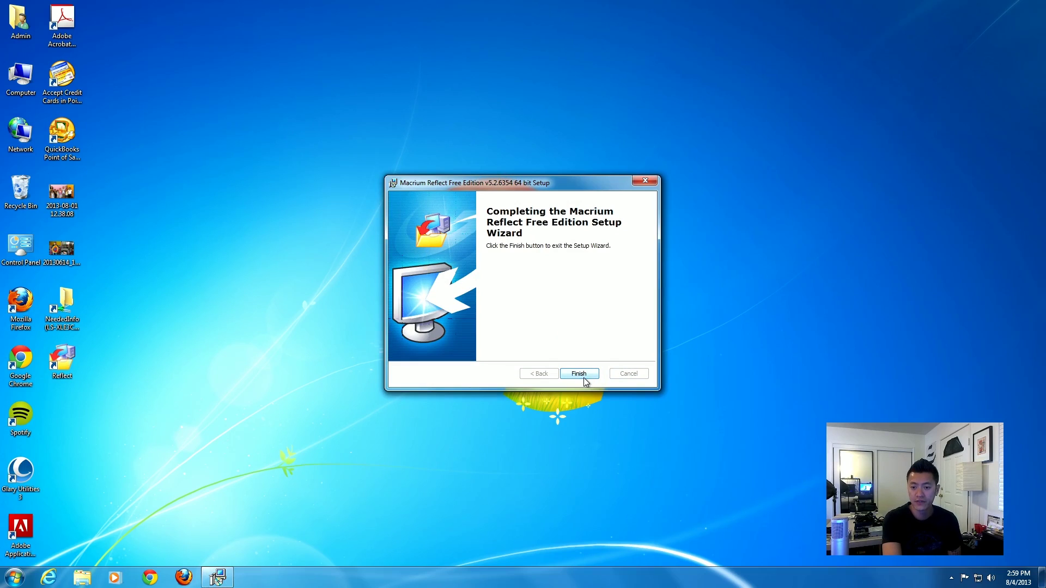
pyautogui.click(580, 374)
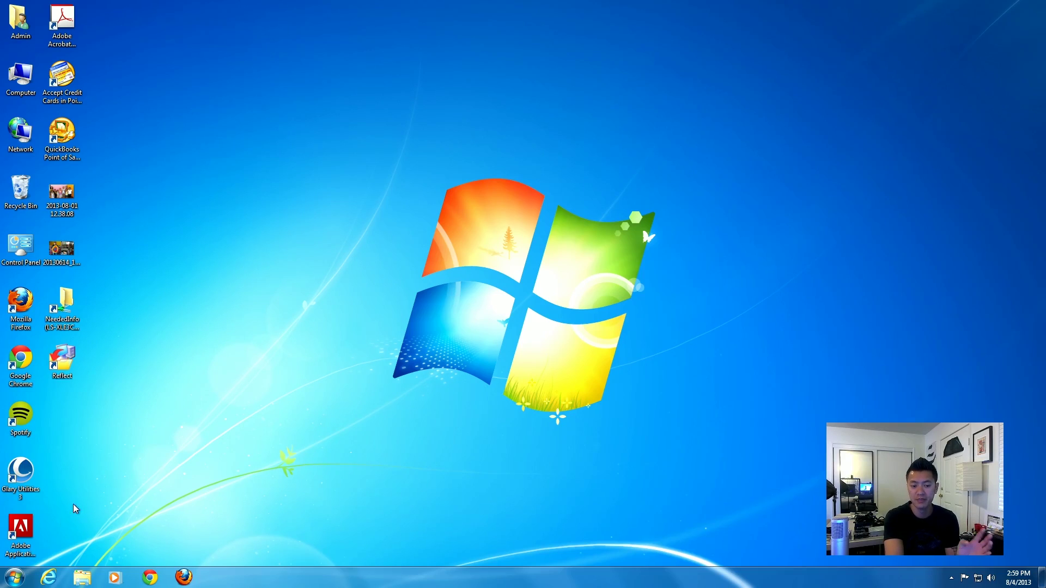
# Step: Search the Start menu for 'com' and launch Computer Management from the results
pyautogui.click(15, 577)
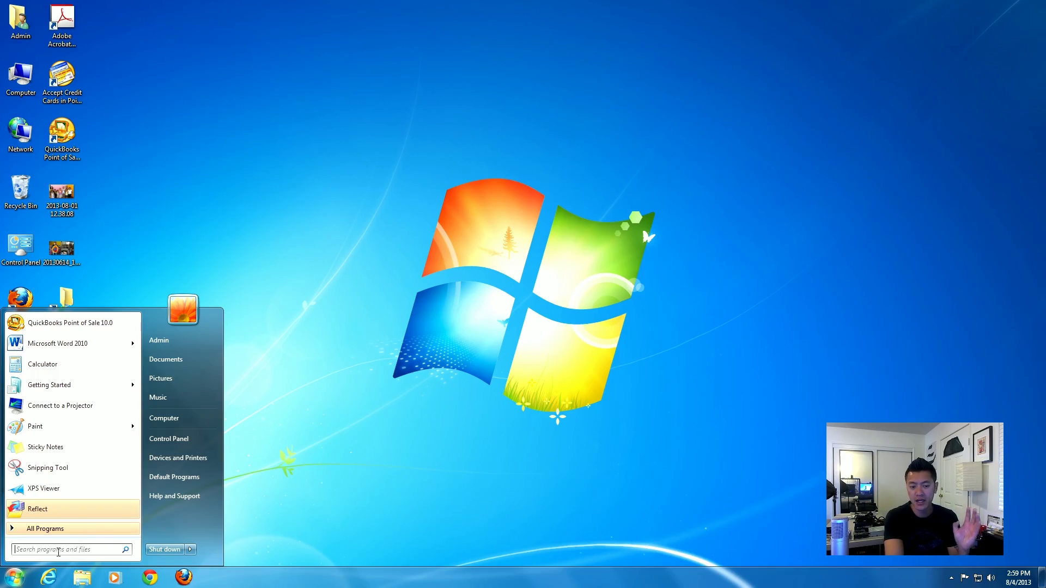
pyautogui.click(59, 548)
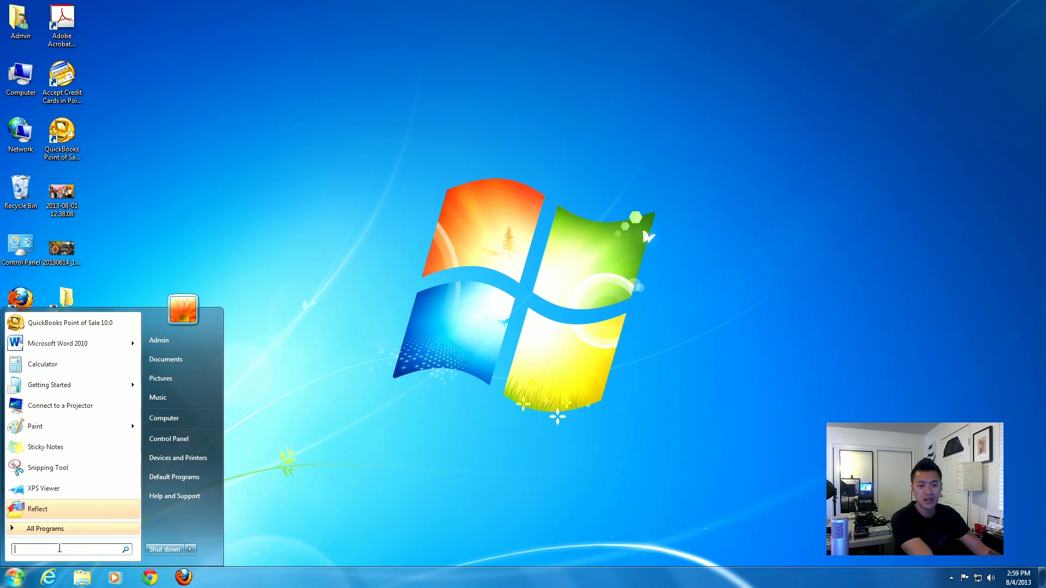
pyautogui.write('com')
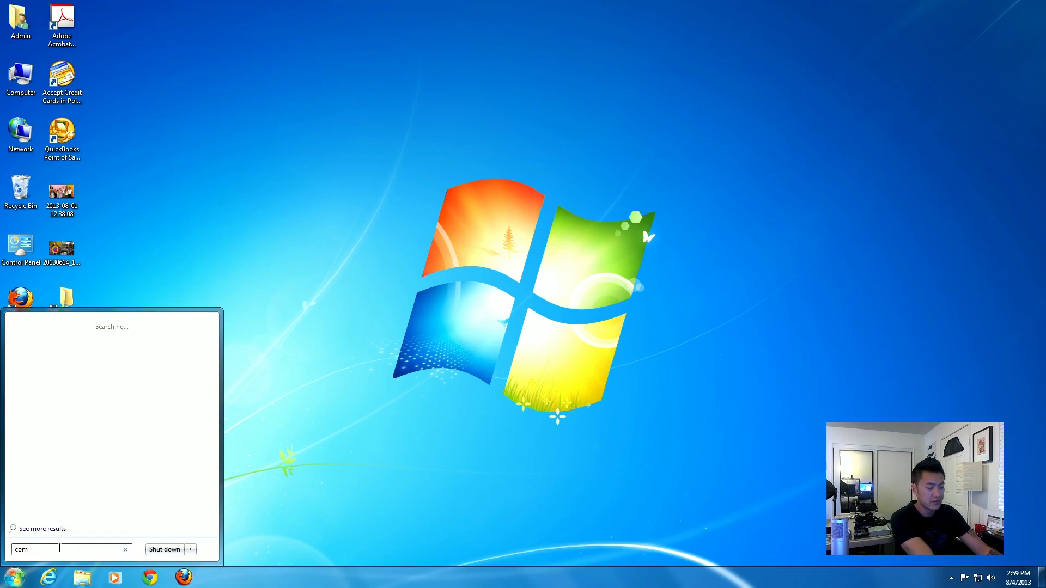
pyautogui.press('Return')
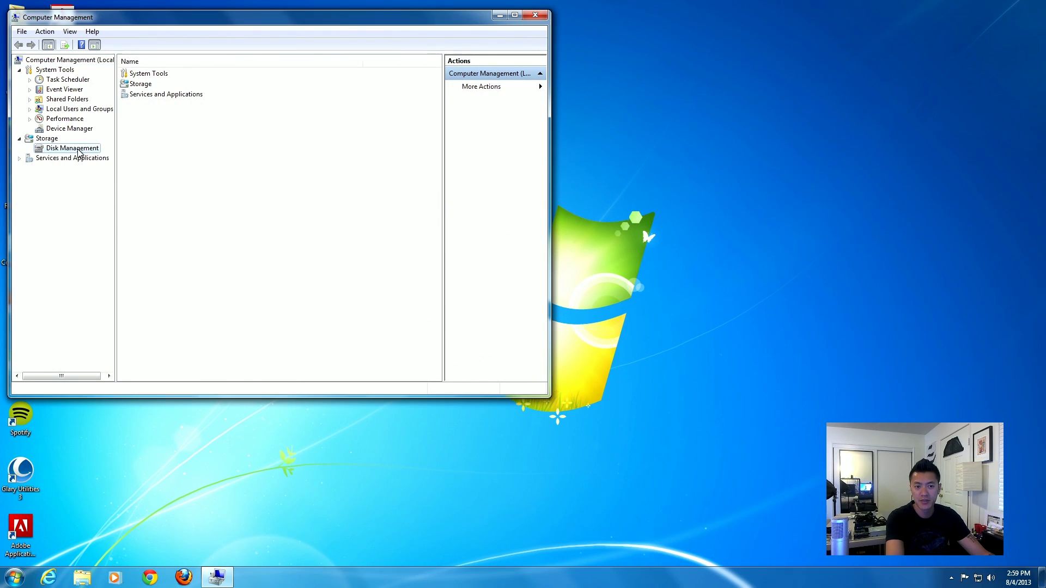
# Step: In Disk Management, initialize Disk 1 as MBR, leaving its 465.76 GB unallocated without a volume
pyautogui.click(79, 147)
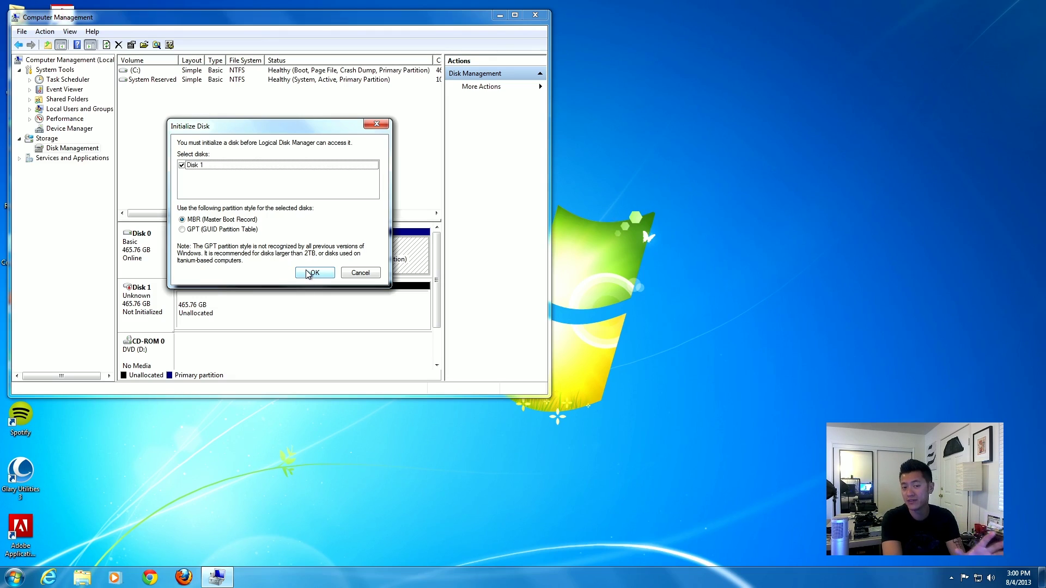
pyautogui.click(308, 273)
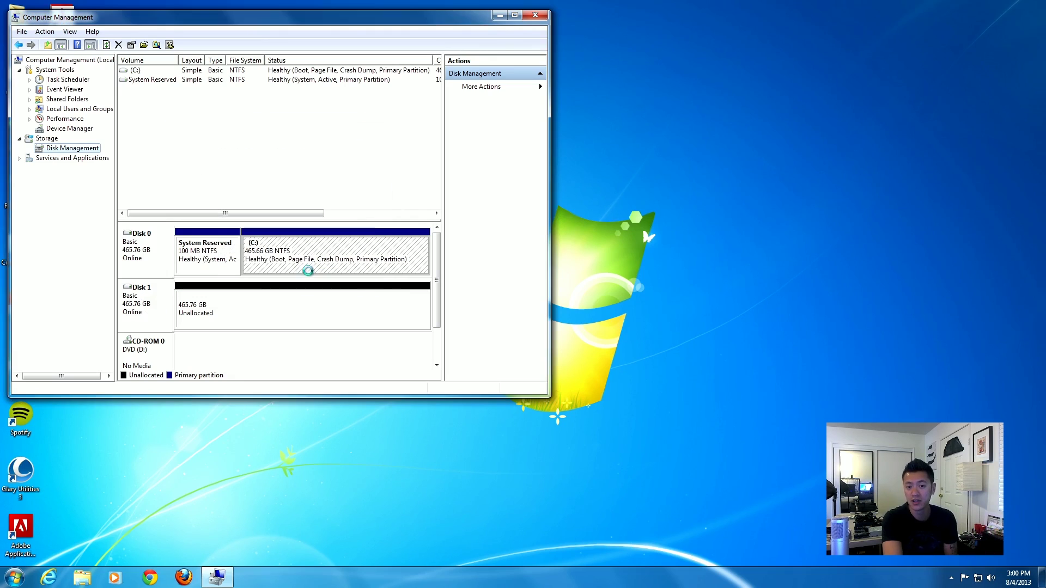
pyautogui.rightClick(294, 304)
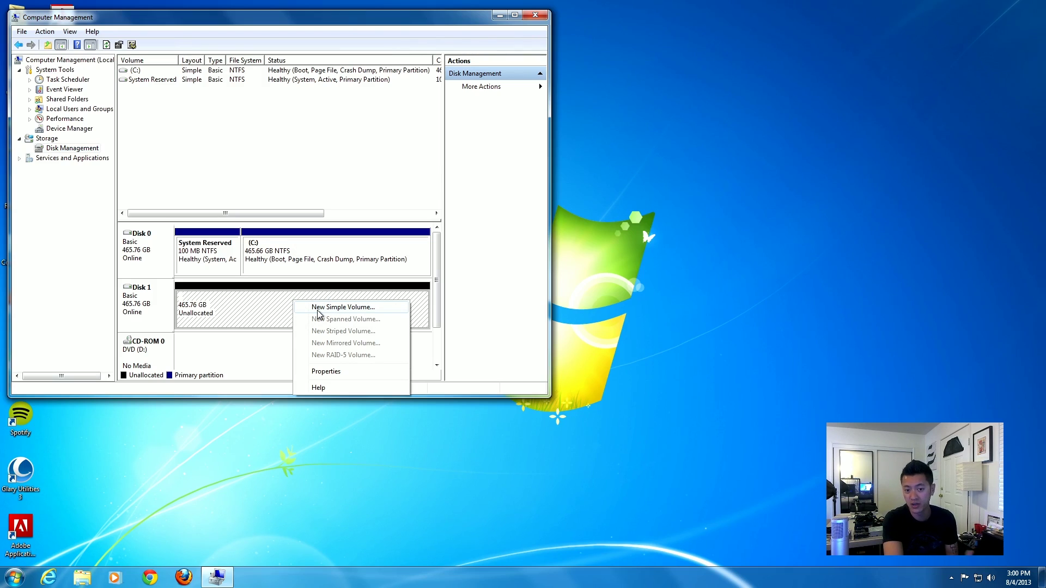
pyautogui.click(245, 311)
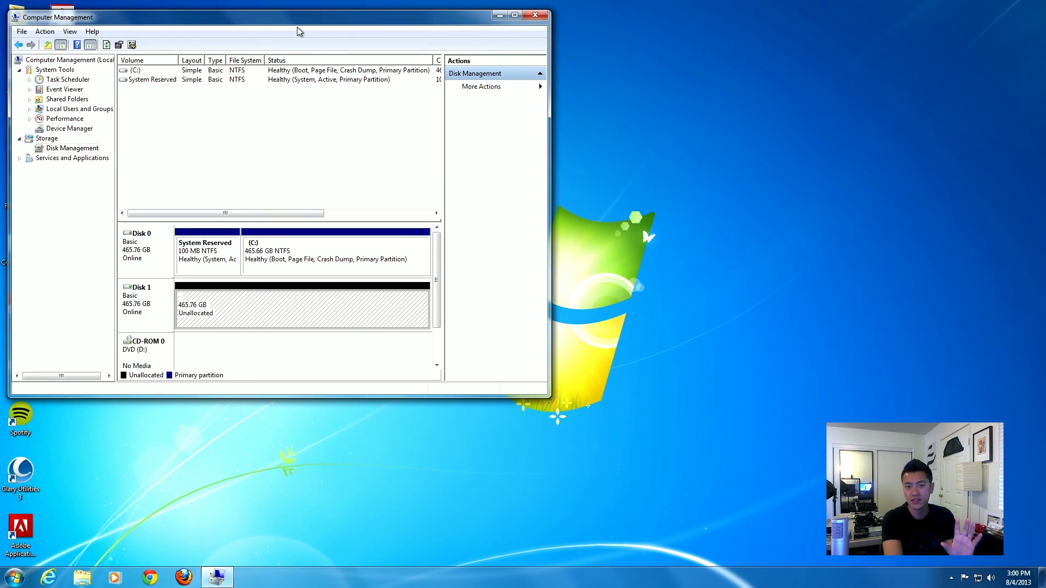
# Step: Close Computer Management and launch Macrium Reflect, skipping rescue media creation
pyautogui.moveTo(299, 19); pyautogui.dragTo(495, 49)
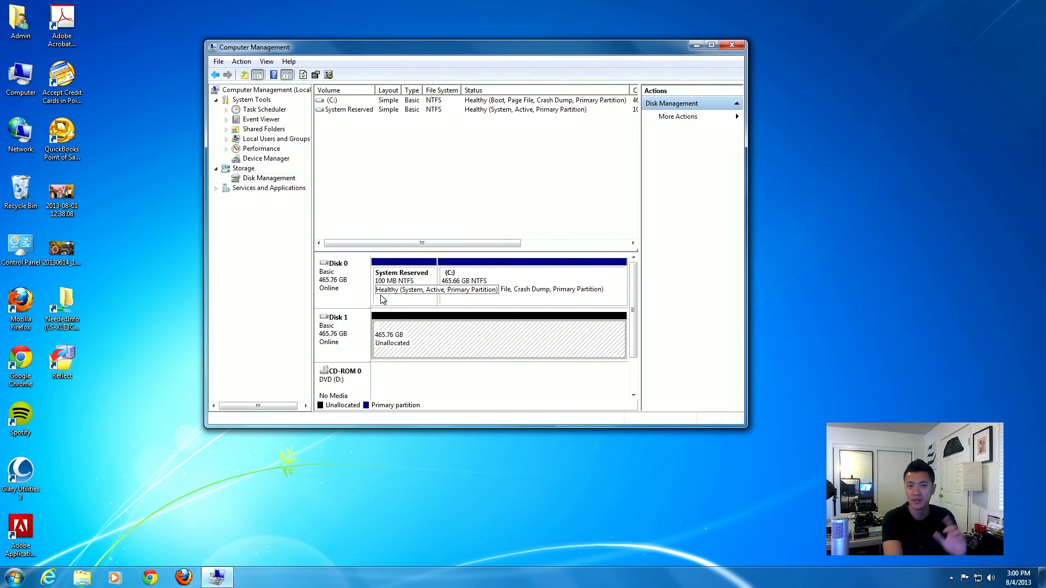
pyautogui.click(734, 45)
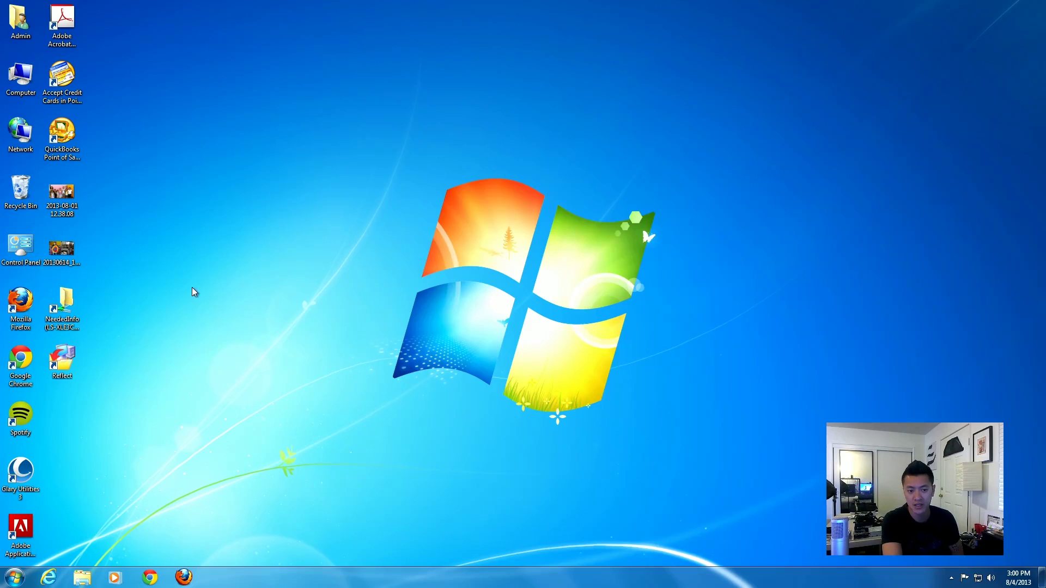
pyautogui.doubleClick(59, 369)
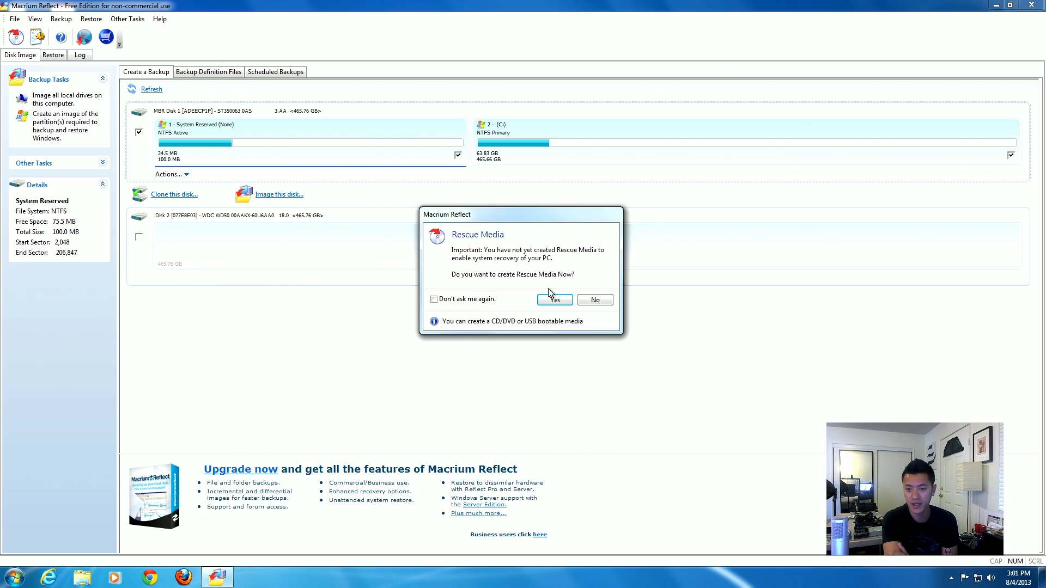
pyautogui.click(593, 301)
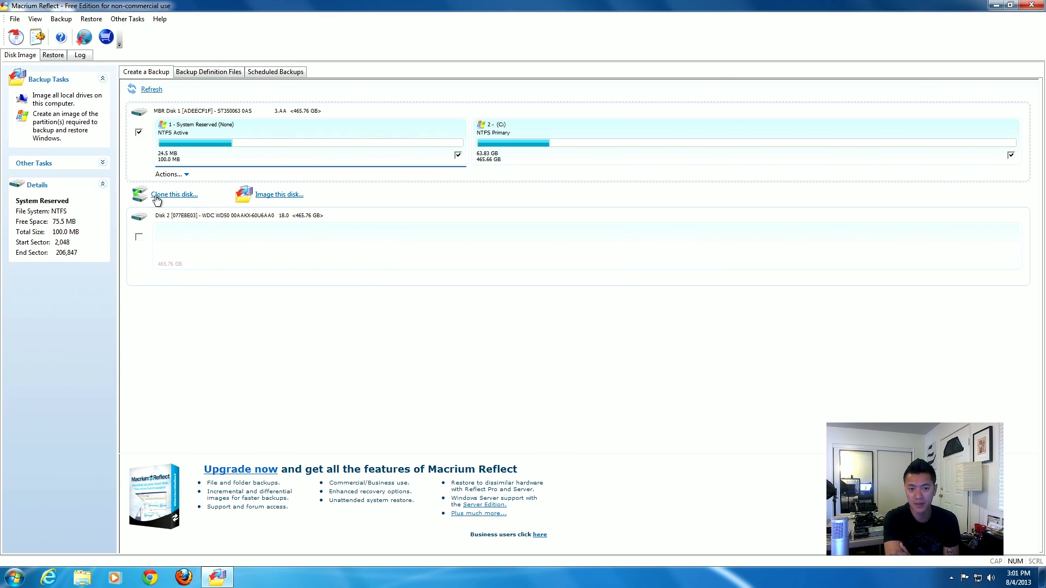
# Step: Set up a clone of Disk 1 onto the WDC Disk 2 and review the summary
pyautogui.click(182, 197)
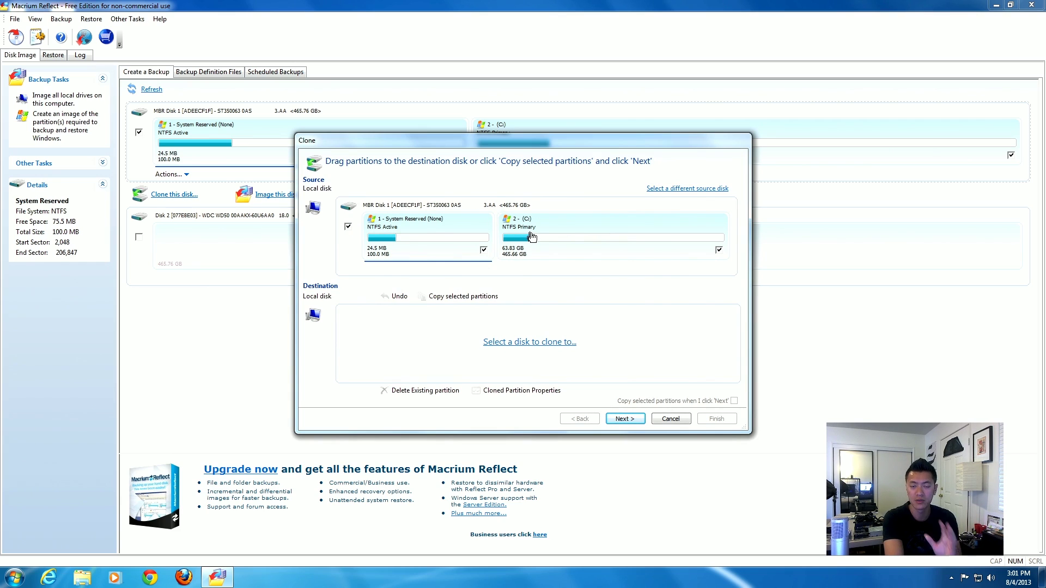
pyautogui.click(517, 349)
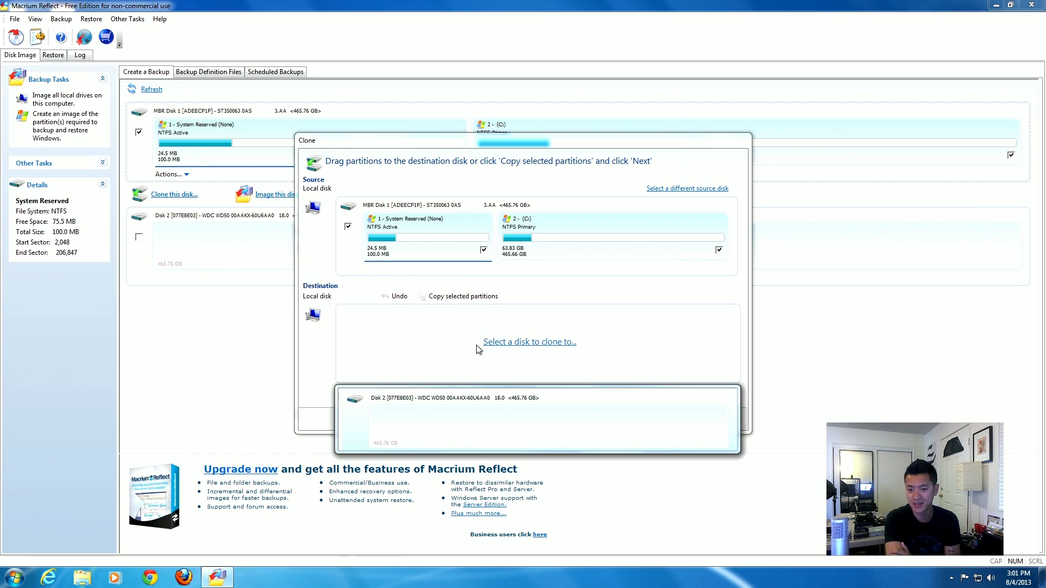
pyautogui.click(443, 414)
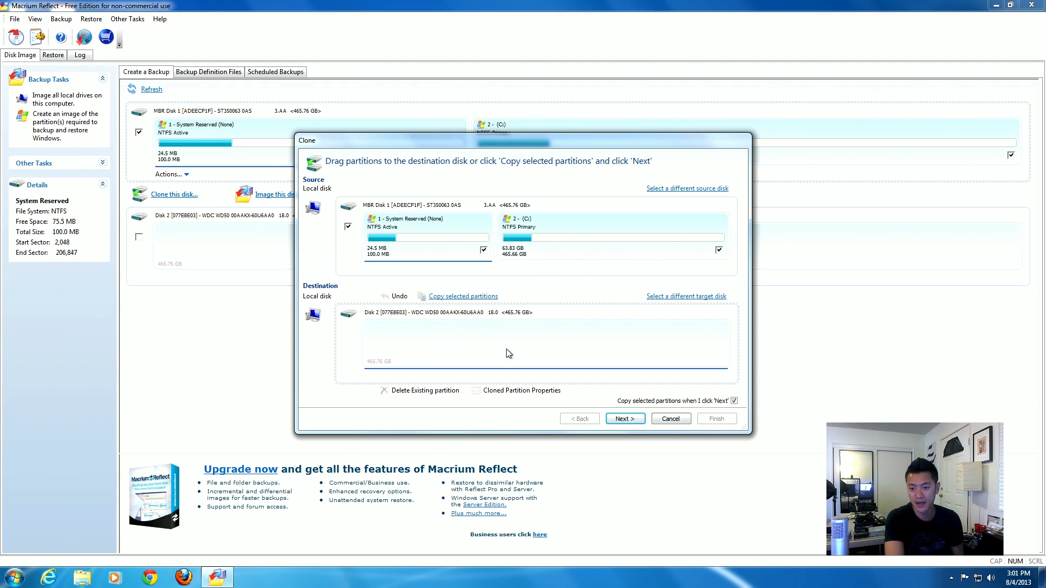
pyautogui.click(624, 419)
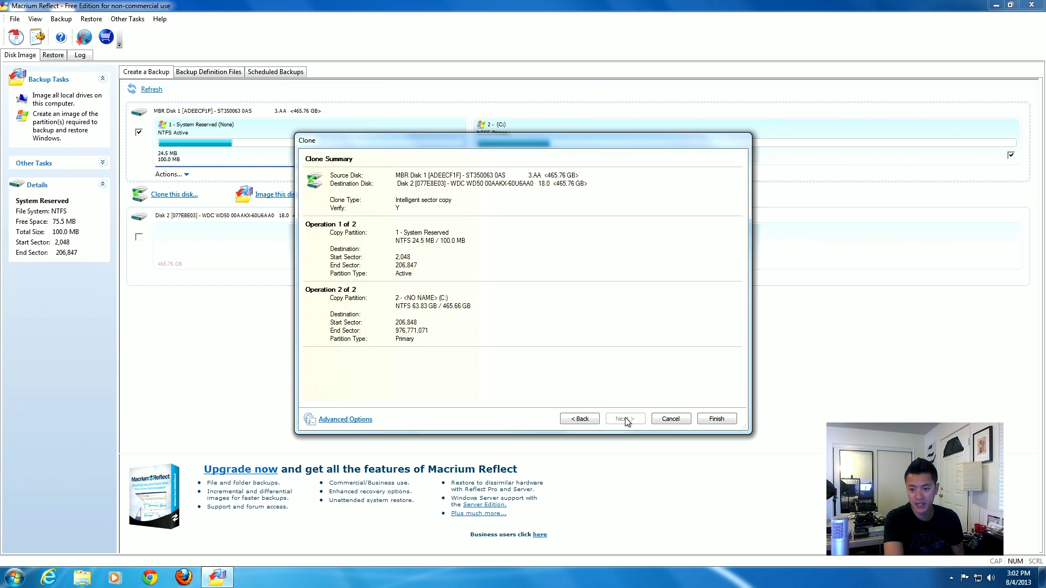
# Step: Run the clone, close the AutoPlay window, and acknowledge completion after 00:14:20
pyautogui.click(718, 420)
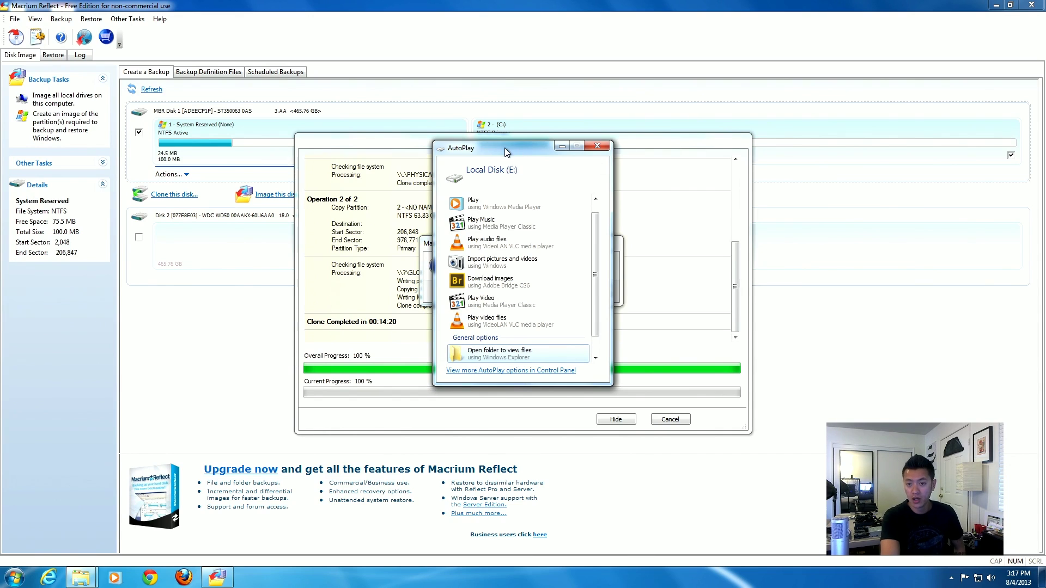
pyautogui.moveTo(496, 146)
pyautogui.mouseDown()
pyautogui.moveTo(684, 133)
pyautogui.moveTo(521, 142)
pyautogui.mouseUp()
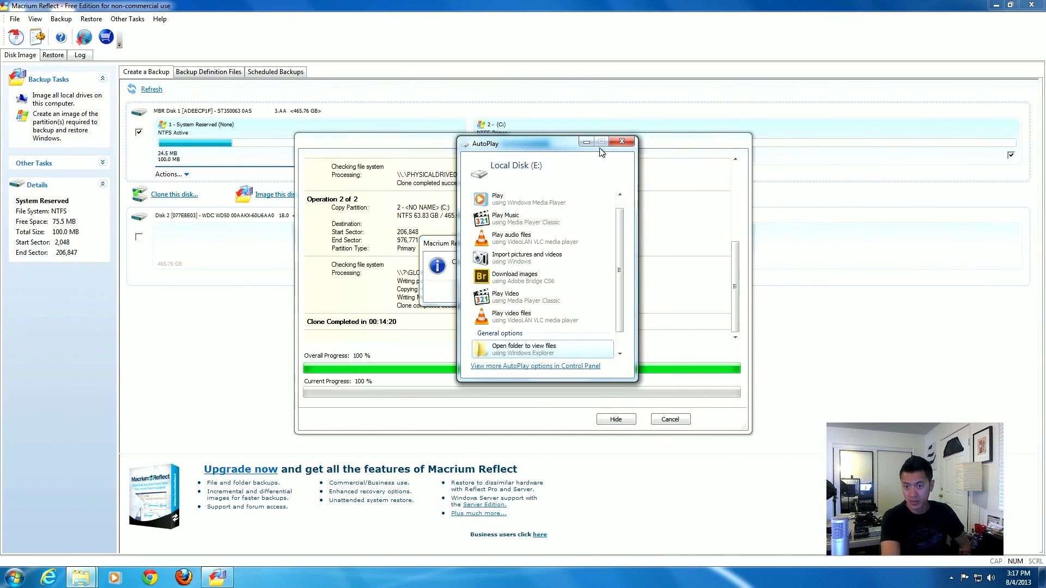
pyautogui.click(622, 141)
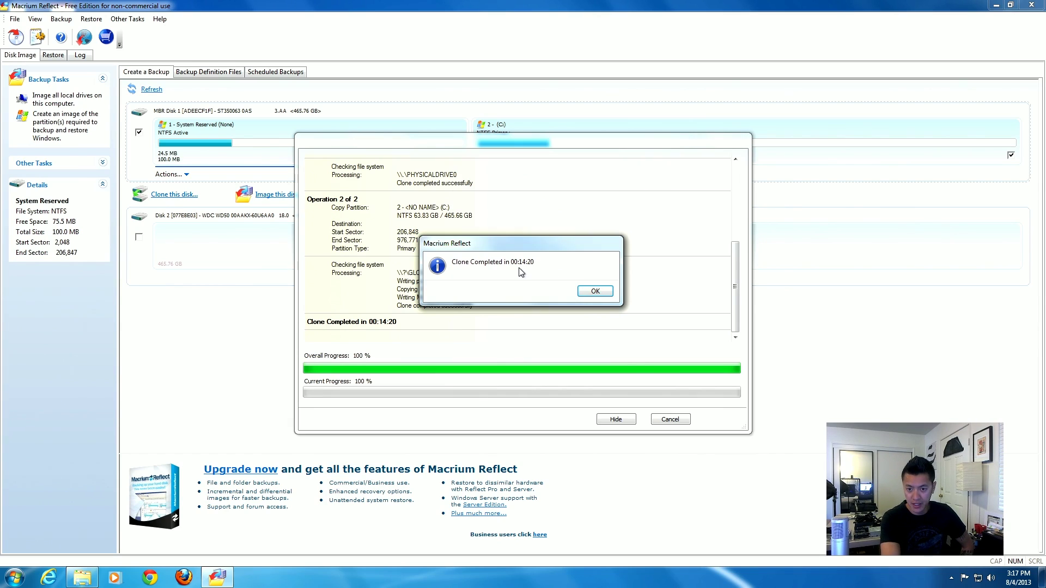
pyautogui.moveTo(547, 239)
pyautogui.mouseDown()
pyautogui.moveTo(515, 343)
pyautogui.moveTo(548, 315)
pyautogui.moveTo(581, 253)
pyautogui.moveTo(552, 244)
pyautogui.mouseUp()
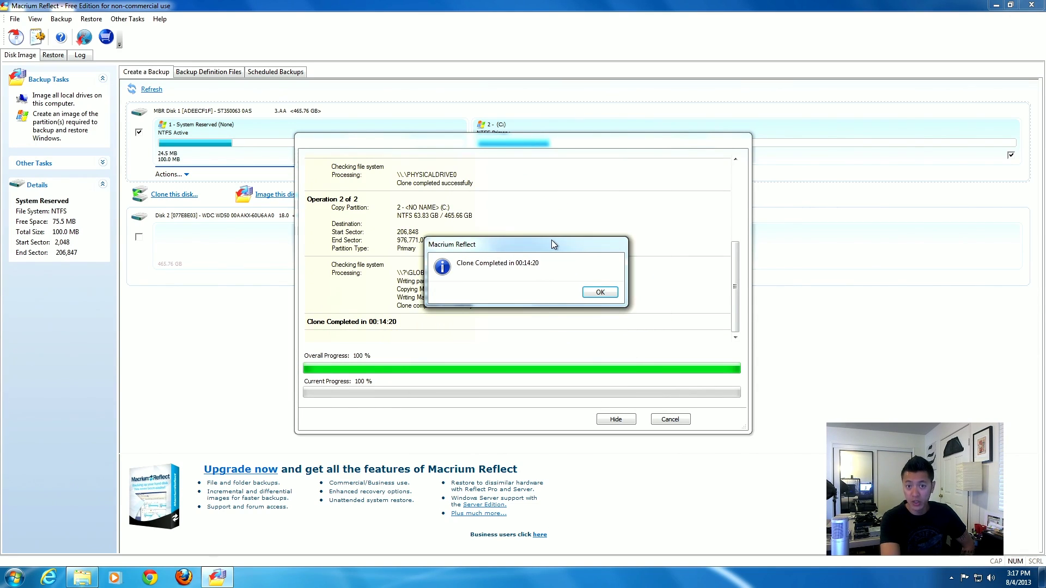
pyautogui.click(600, 293)
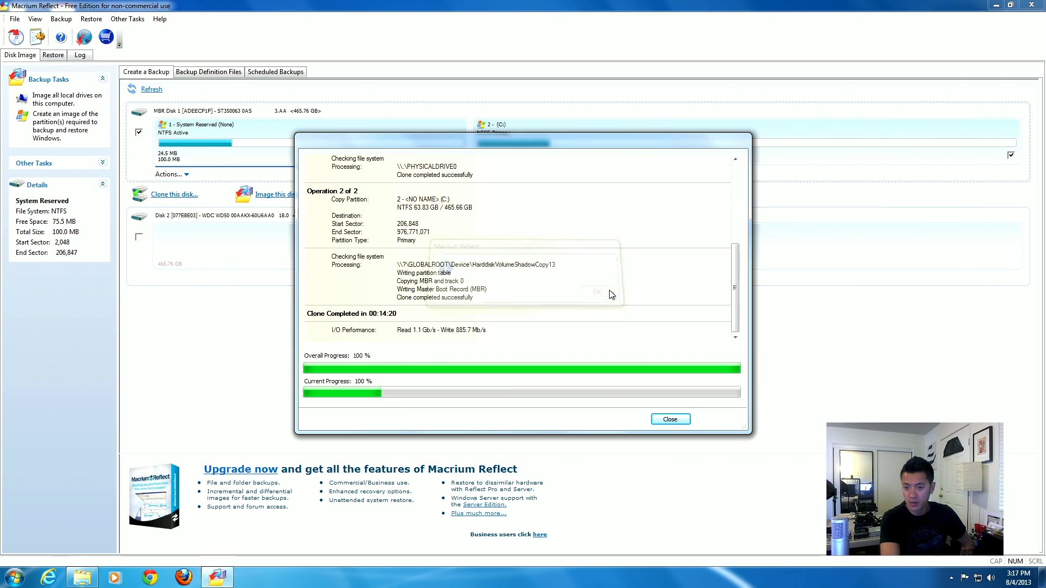
# Step: Close the clone progress dialog, Macrium Reflect, and the Local Disk (E:) Explorer window
pyautogui.click(671, 420)
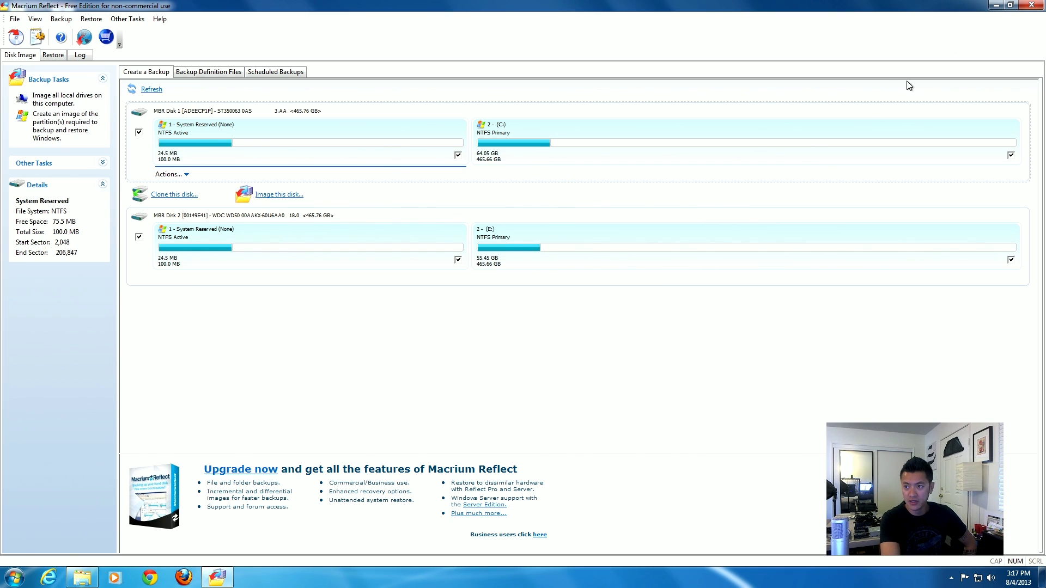
pyautogui.click(1030, 5)
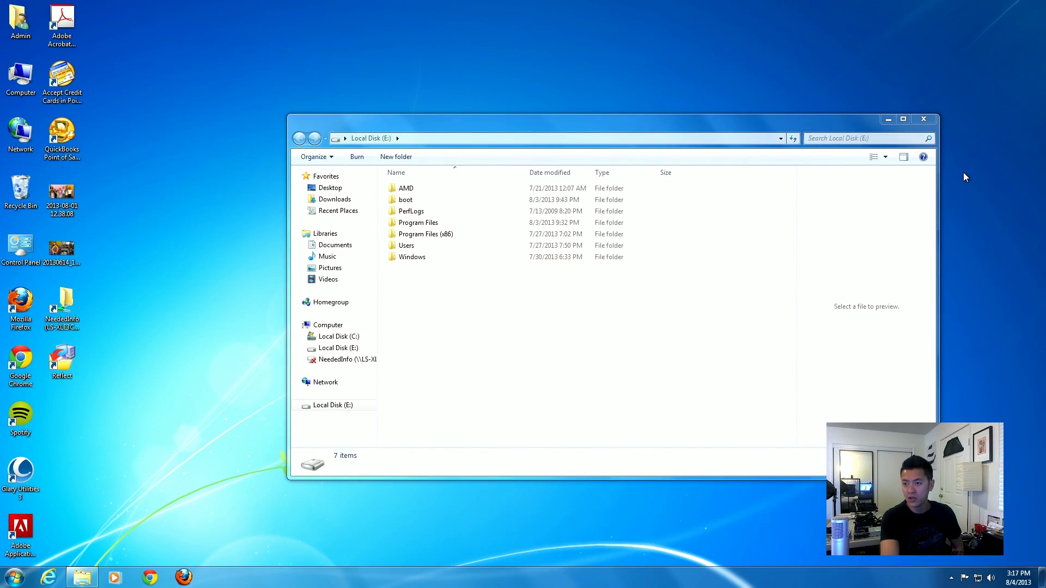
pyautogui.click(924, 120)
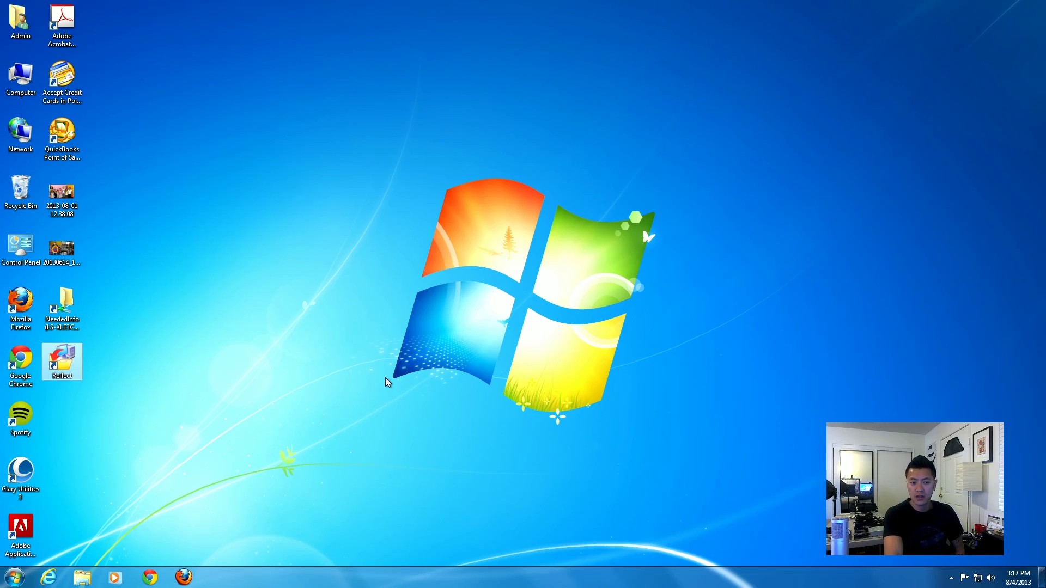
# Step: Restart Windows 7 from the Start menu's Shut down options and boot into the Award BIOS setup
pyautogui.click(16, 575)
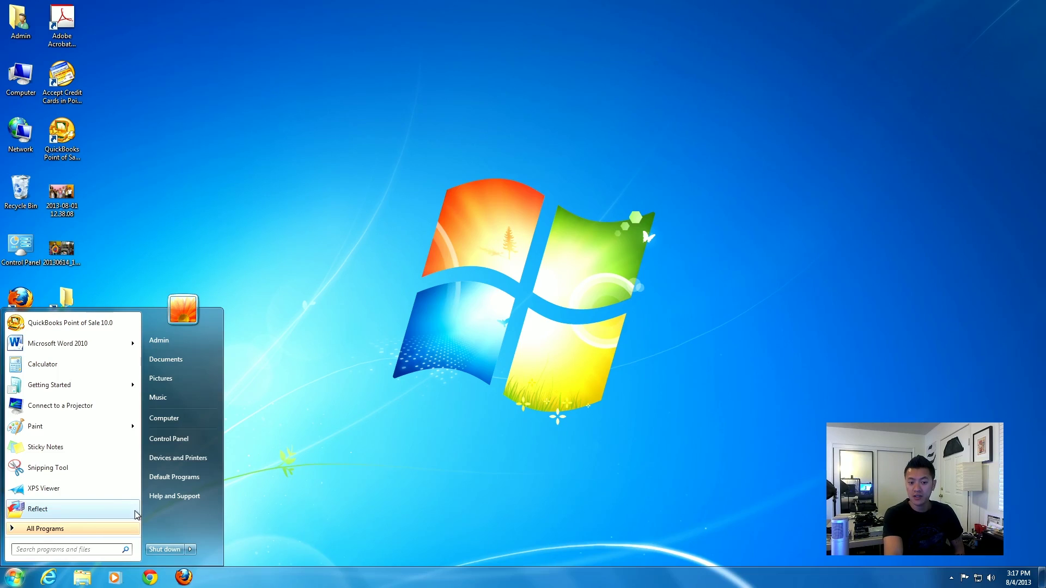
pyautogui.moveTo(194, 551)
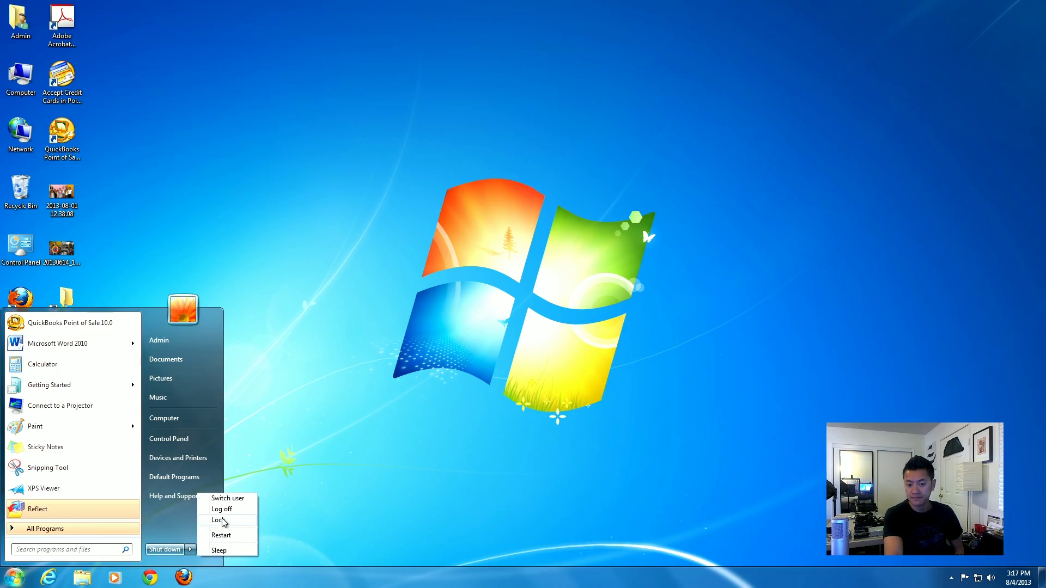
pyautogui.press('super')
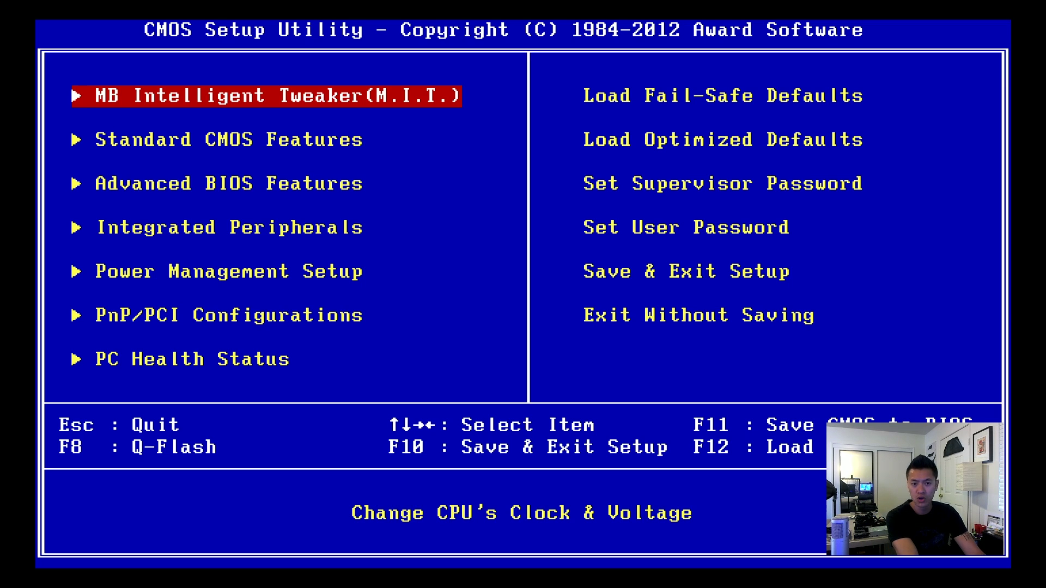
# Step: In Advanced BIOS Features, move the WDC SCSI-1 drive to position 1 in Hard Disk Boot Priority
pyautogui.press('Down')
pyautogui.press('Down')
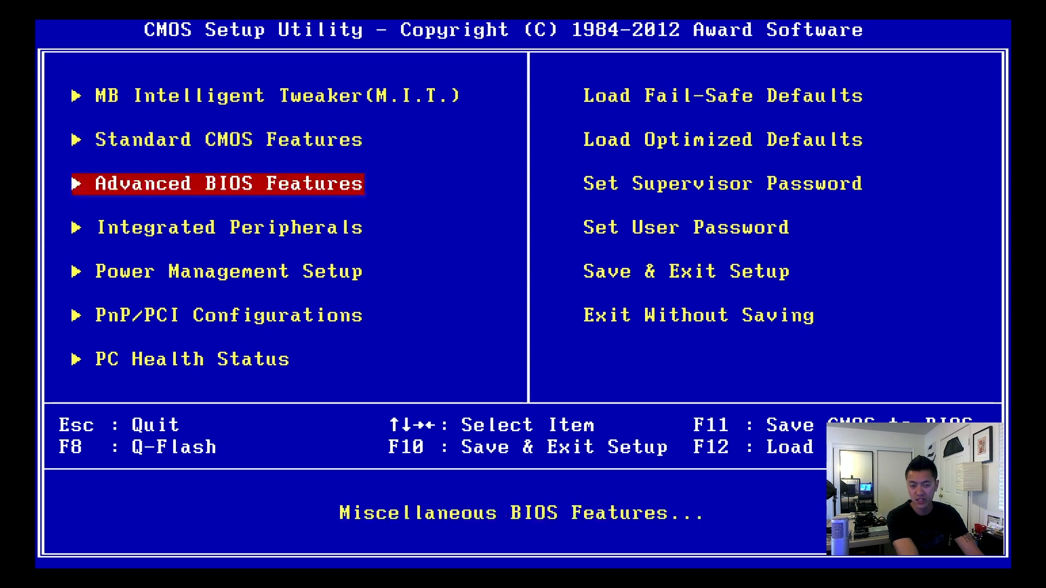
pyautogui.press('Return')
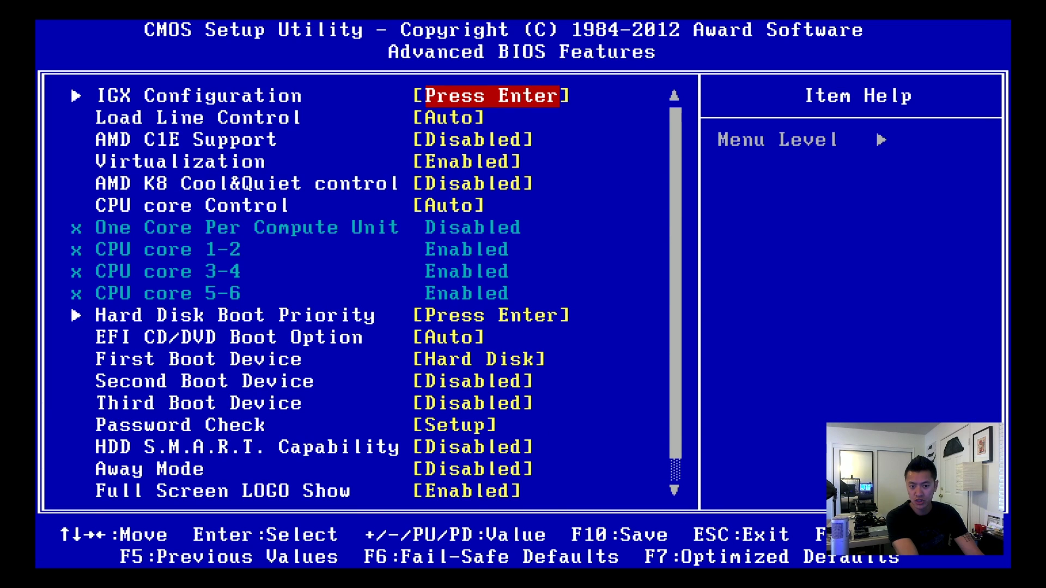
pyautogui.press('Down')
pyautogui.press('Down')
pyautogui.press('Down')
pyautogui.press('Down')
pyautogui.press('Down')
pyautogui.press('Down')
pyautogui.press('Down')
pyautogui.press('Down')
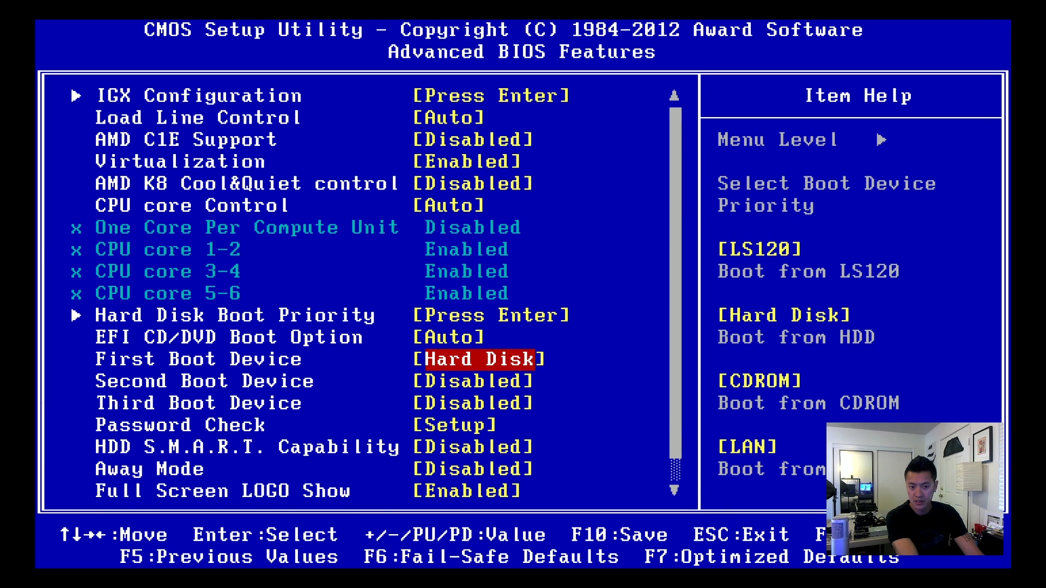
pyautogui.press('Up')
pyautogui.press('Up')
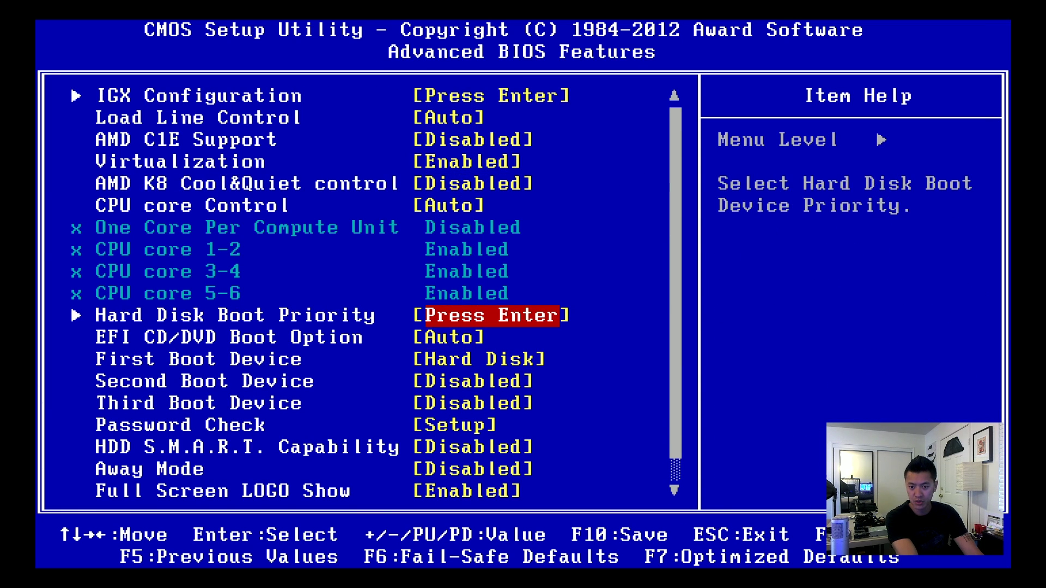
pyautogui.press('Return')
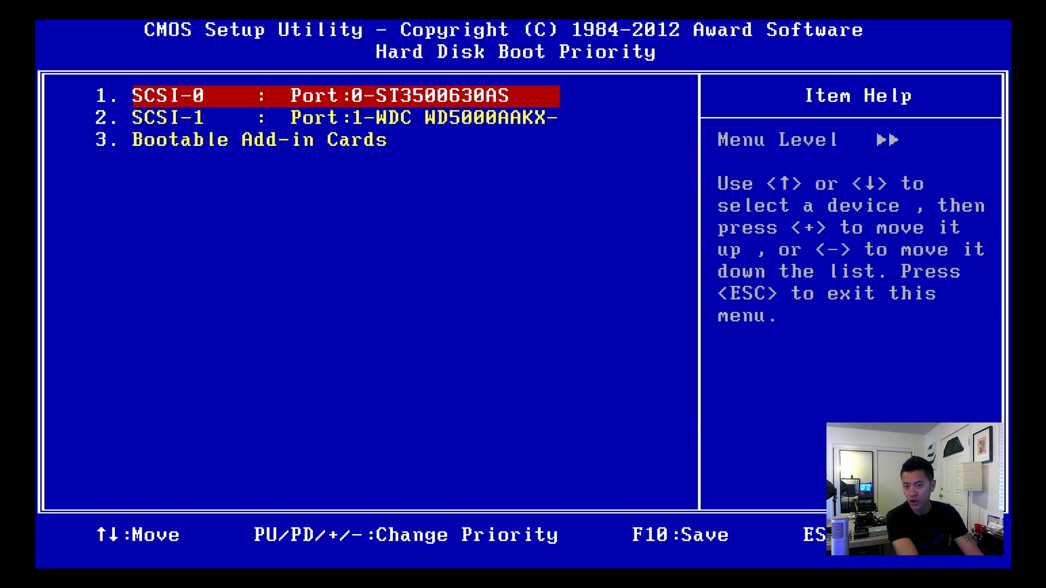
pyautogui.press('Down')
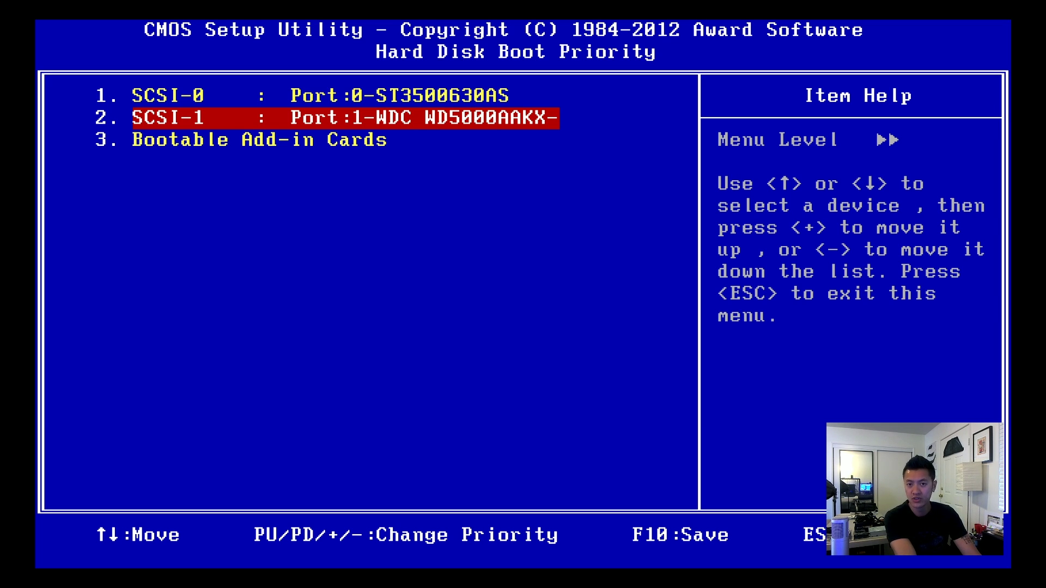
pyautogui.press('+')
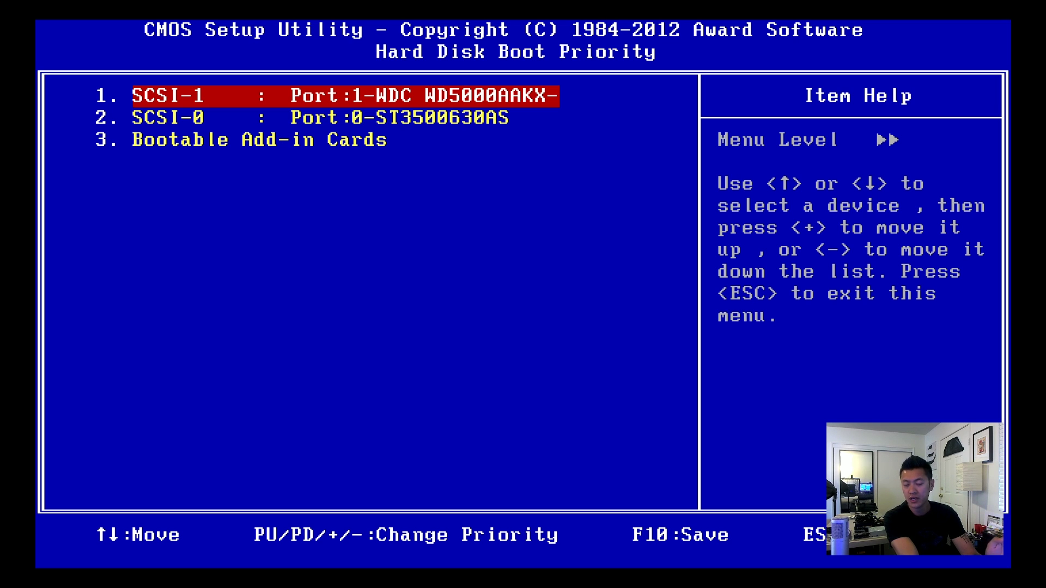
pyautogui.press('Escape')
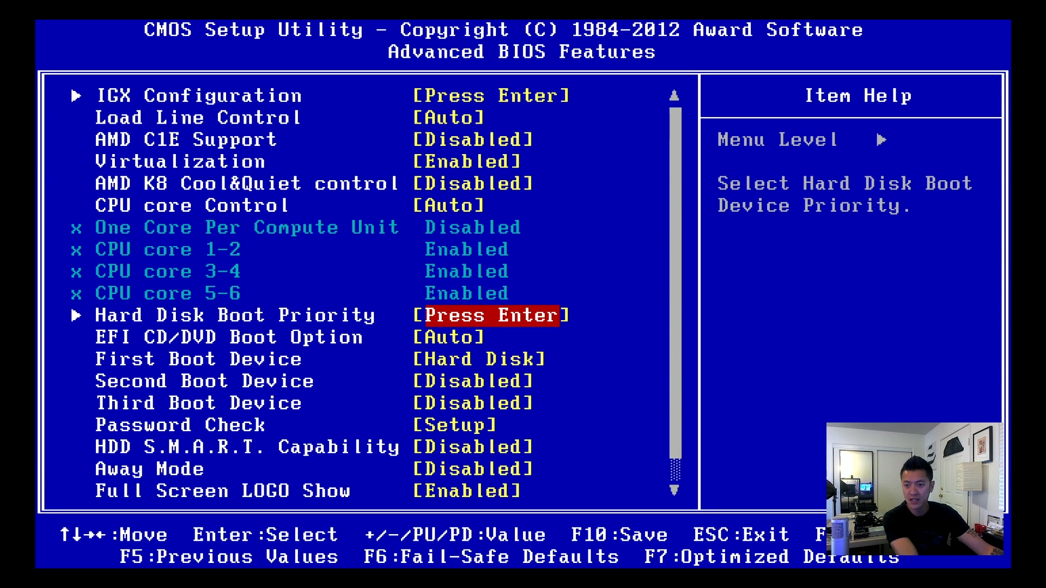
# Step: Save the new boot order with Save & Exit Setup and confirm to reboot
pyautogui.press('Escape')
pyautogui.press('Right')
pyautogui.press('Down')
pyautogui.press('Down')
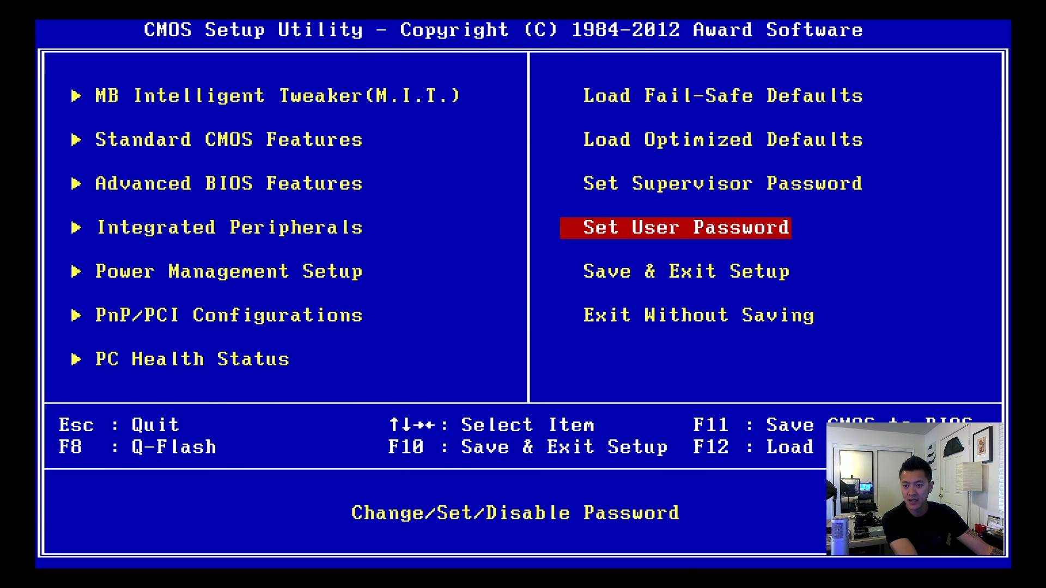
pyautogui.press('Return')
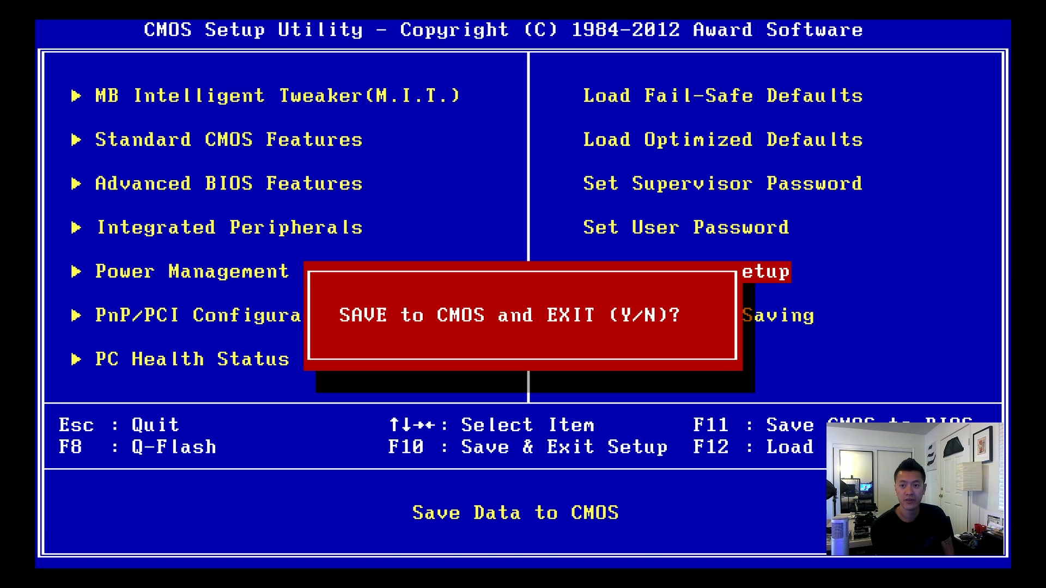
pyautogui.press('Return')
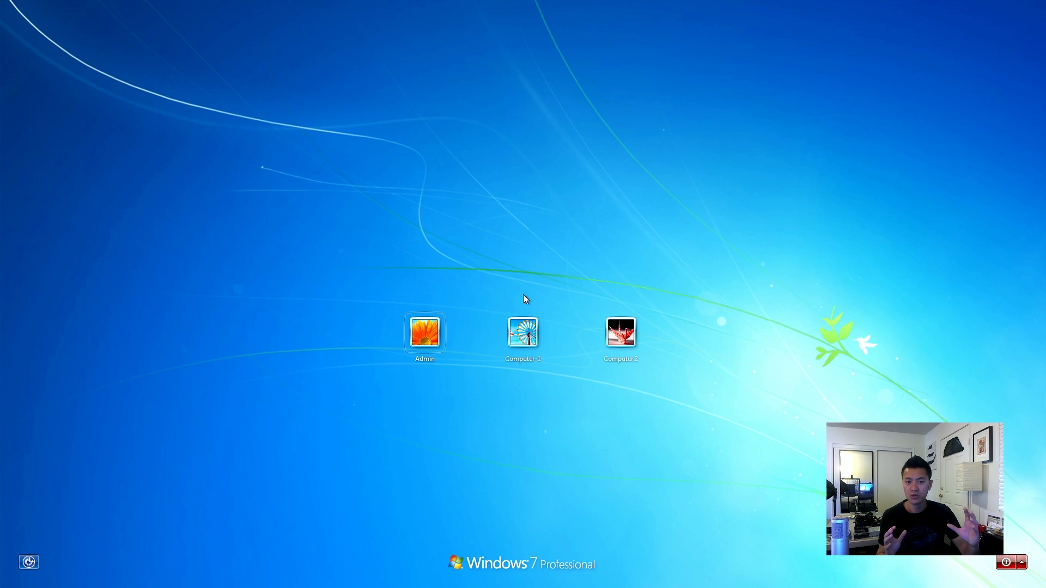
# Step: Sign in to the Admin account at the Windows 7 logon screen
pyautogui.press('Return')
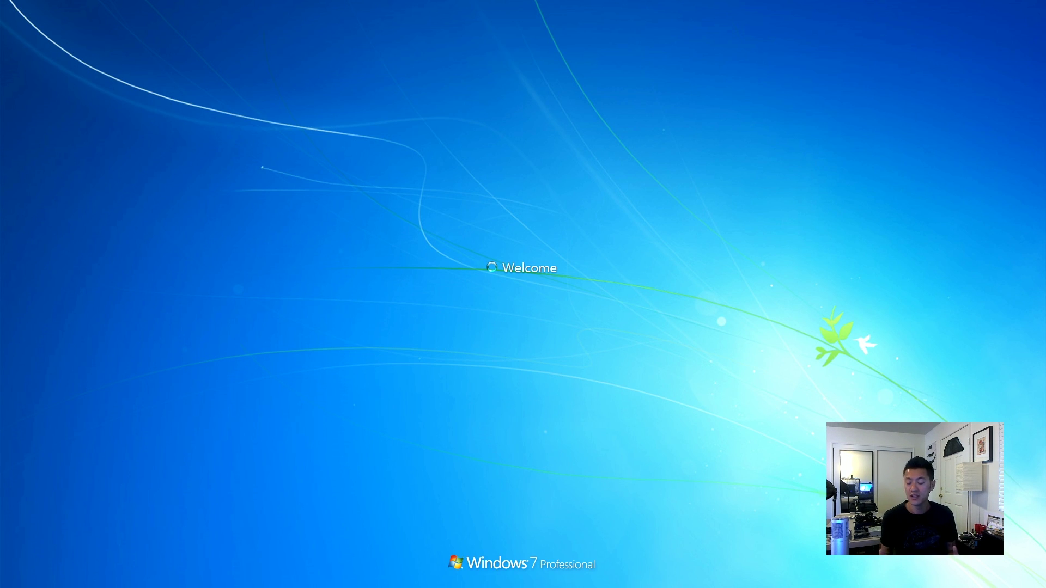